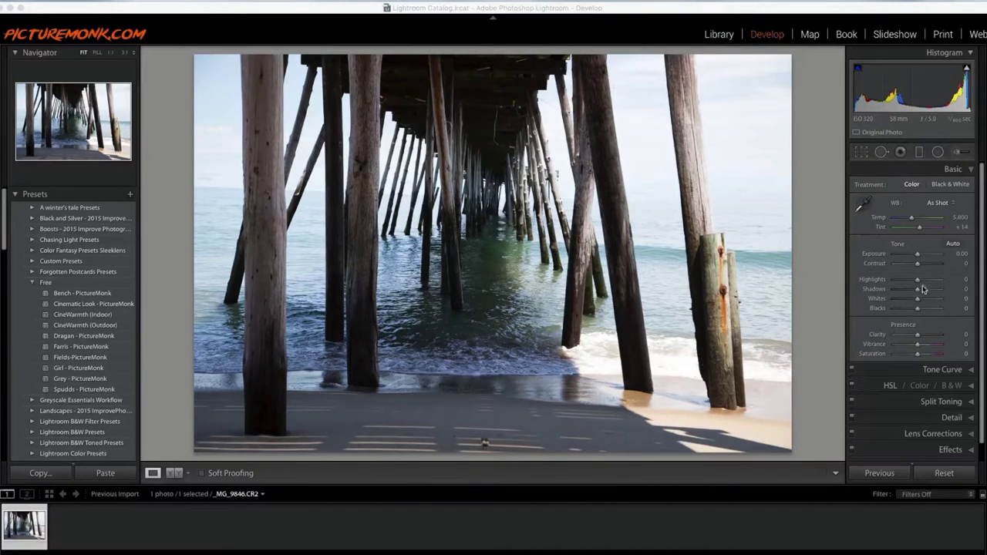
Set the pier photo's Highlights to -100 and Shadows to +64 in the Basic panel.
{"action": "left_click_drag", "start_coordinate": [918, 285], "coordinate": [877, 285]}
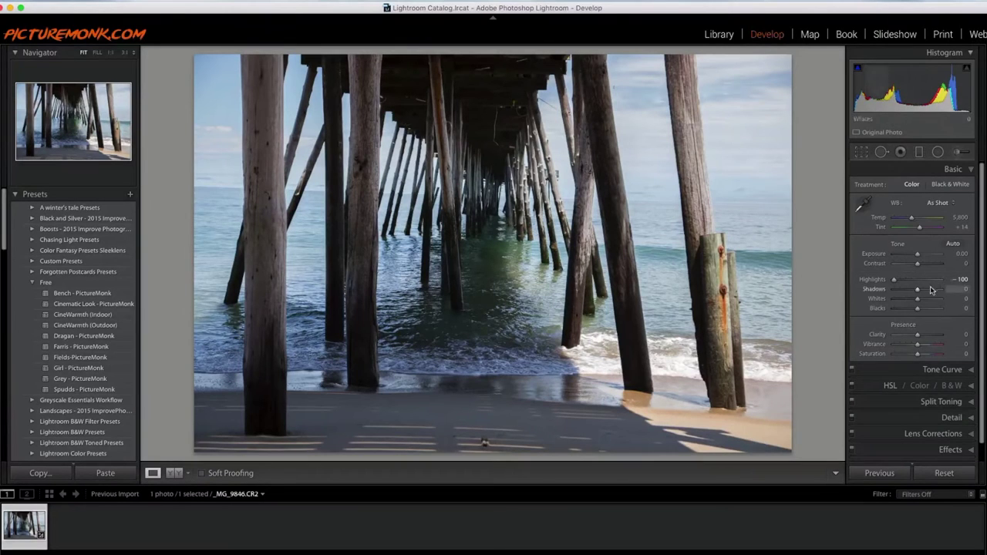
{"action": "left_click_drag", "start_coordinate": [918, 293], "coordinate": [932, 291]}
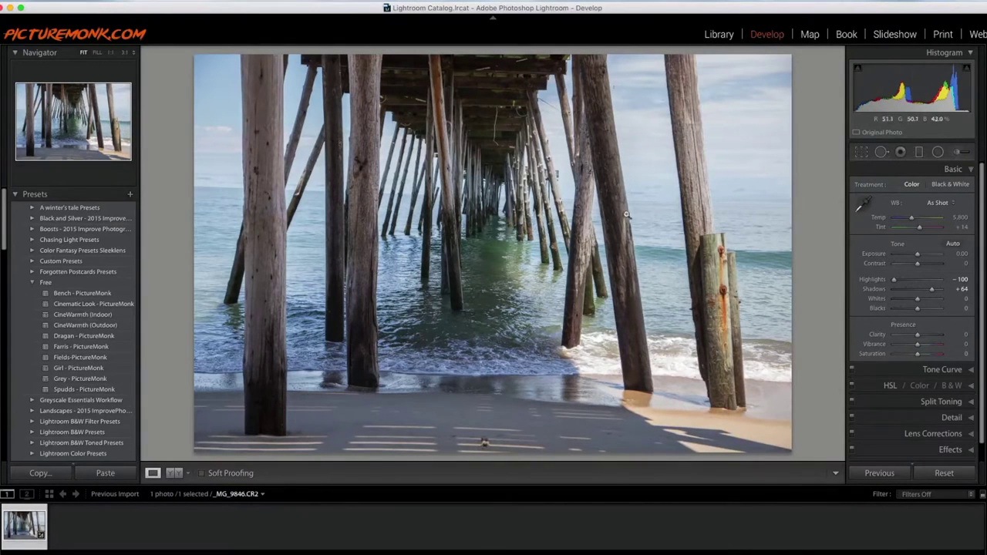
{"action": "left_click", "coordinate": [862, 152]}
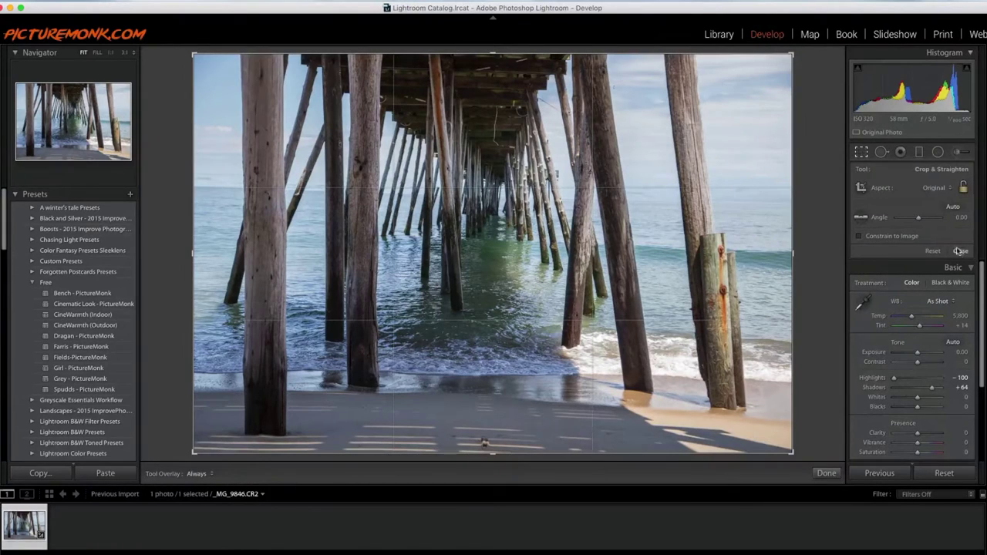
Level the horizon to a -1.69° straighten angle and apply the crop.
{"action": "left_click", "coordinate": [861, 216]}
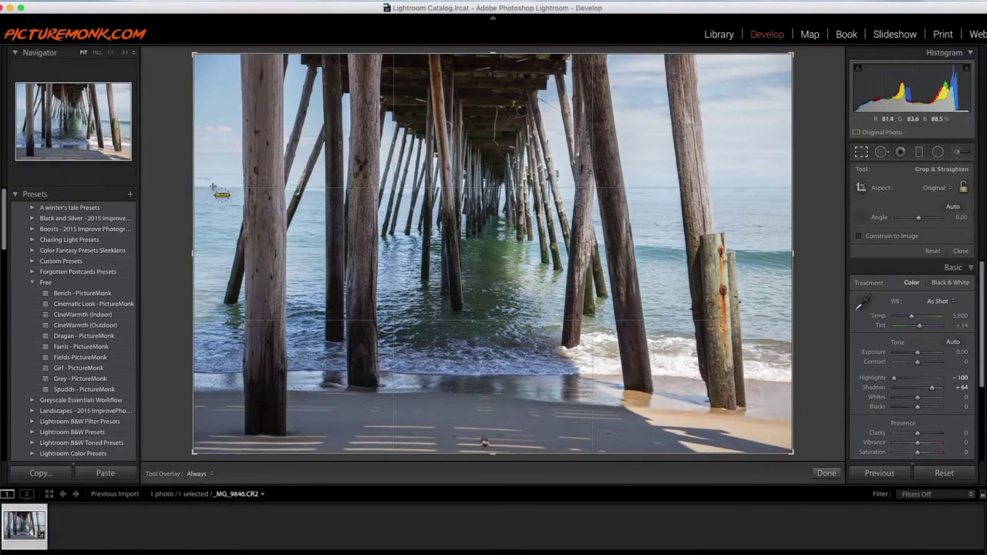
{"action": "left_click_drag", "start_coordinate": [207, 187], "coordinate": [774, 204]}
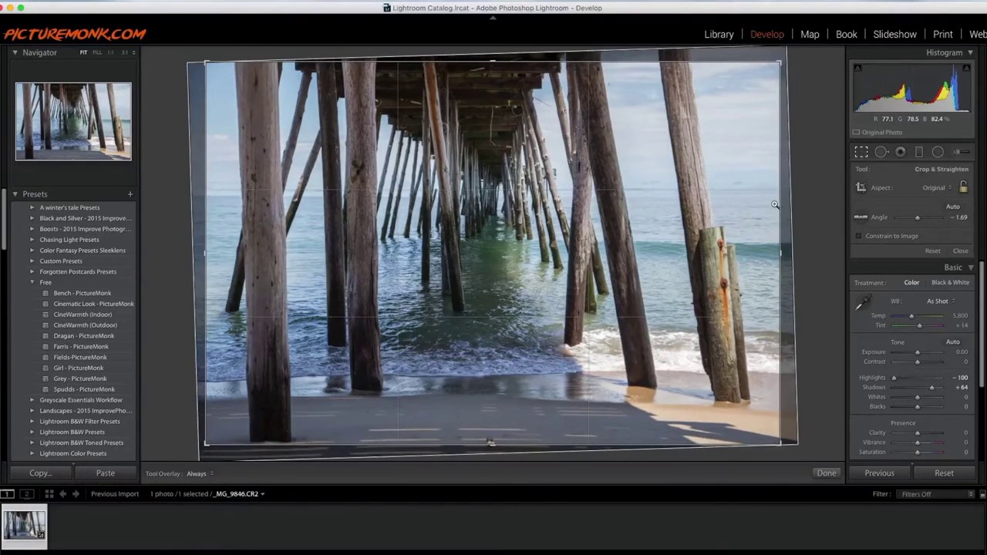
{"action": "key", "text": "Return"}
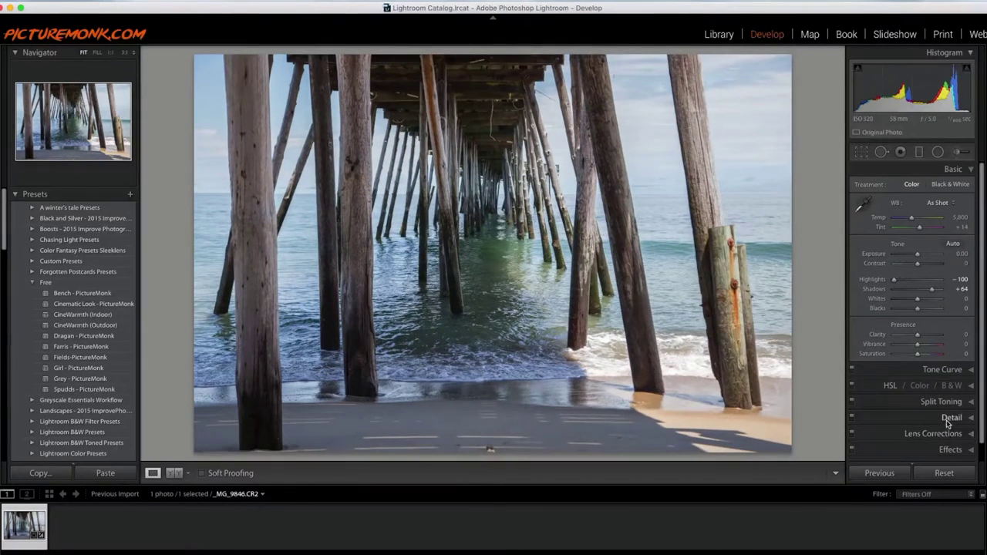
{"action": "left_click", "coordinate": [898, 433]}
{"action": "left_click", "coordinate": [865, 264]}
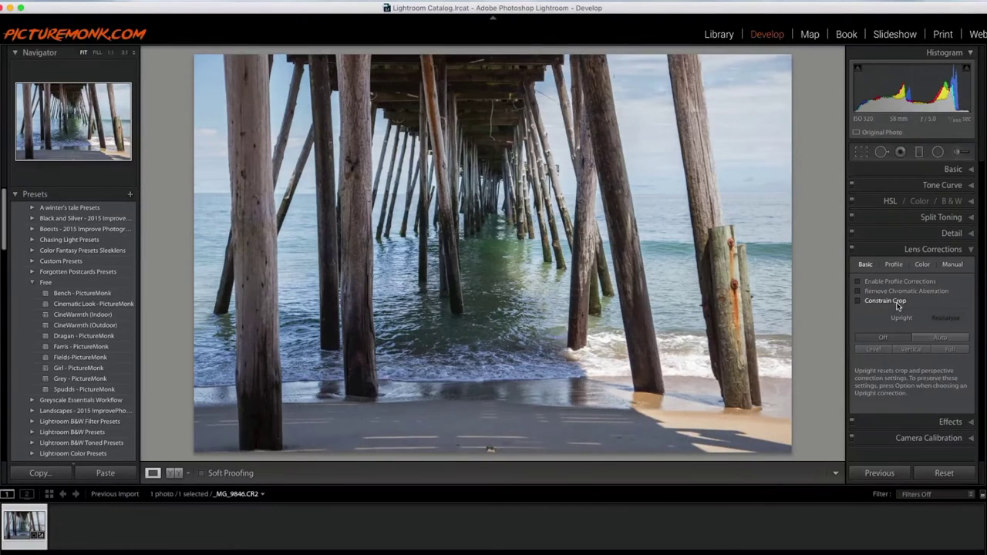
{"action": "left_click", "coordinate": [858, 282]}
{"action": "left_click", "coordinate": [868, 282]}
{"action": "left_click", "coordinate": [953, 170]}
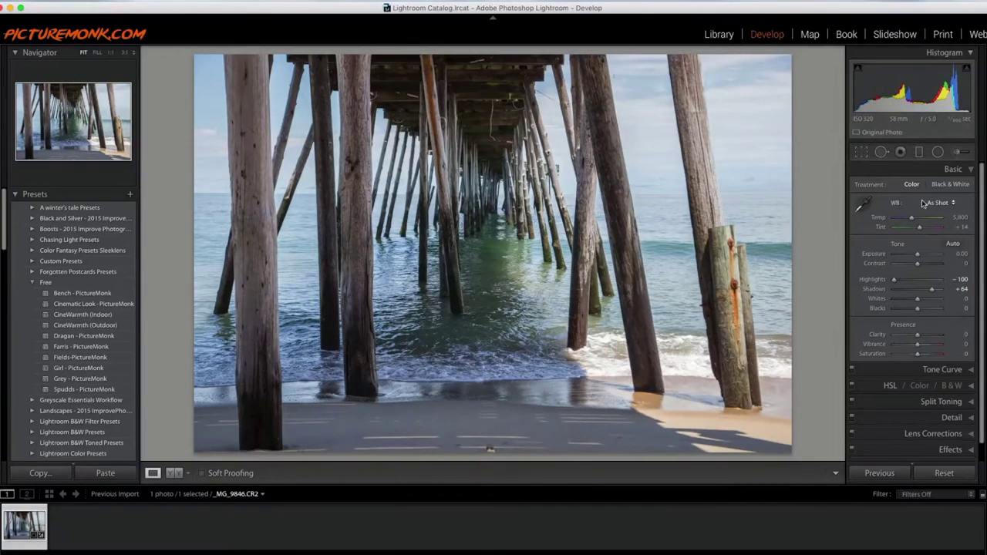
Convert to Black & White with Contrast +81, Shadows +86, Clarity +29 and Sharpening Amount 63.
{"action": "left_click", "coordinate": [950, 186]}
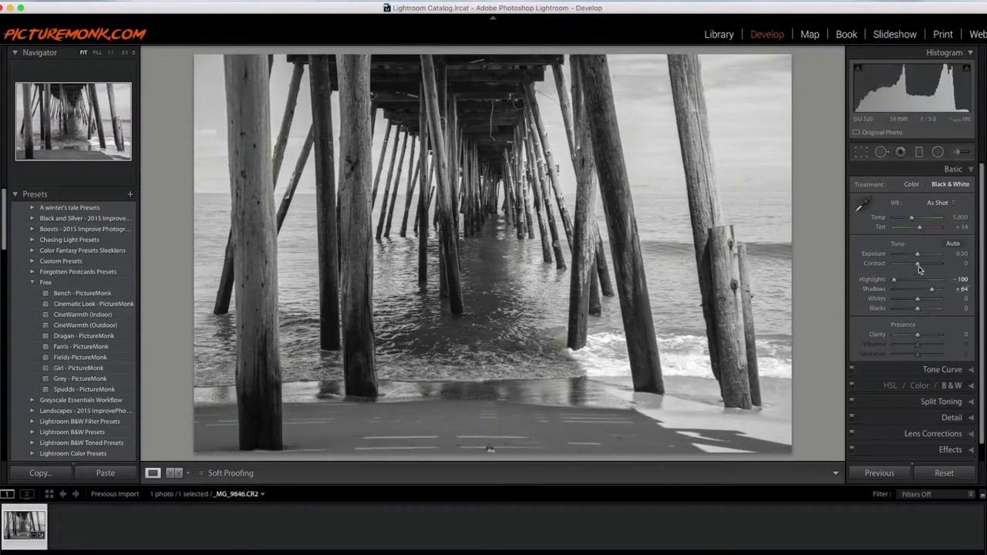
{"action": "left_click_drag", "start_coordinate": [917, 263], "coordinate": [937, 291]}
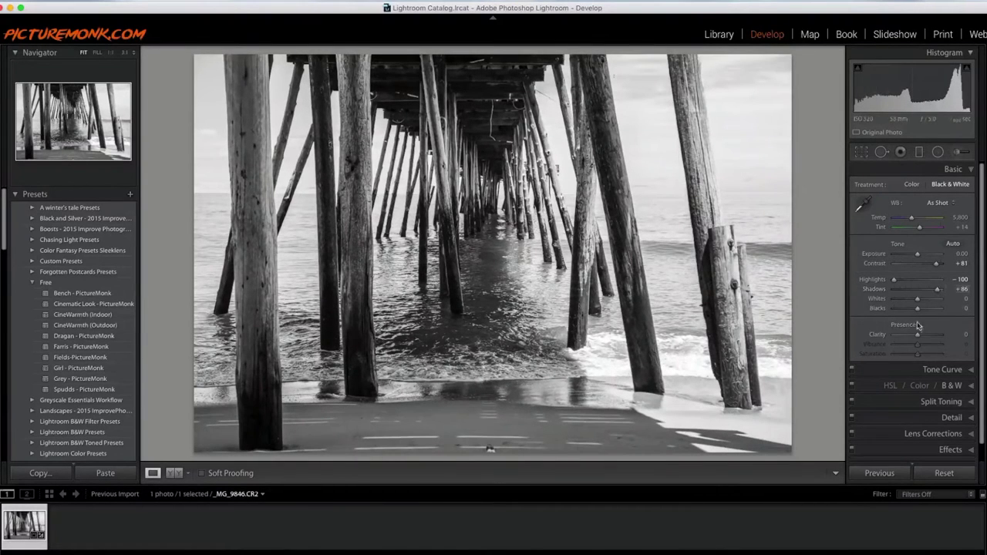
{"action": "left_click_drag", "start_coordinate": [917, 335], "coordinate": [923, 337]}
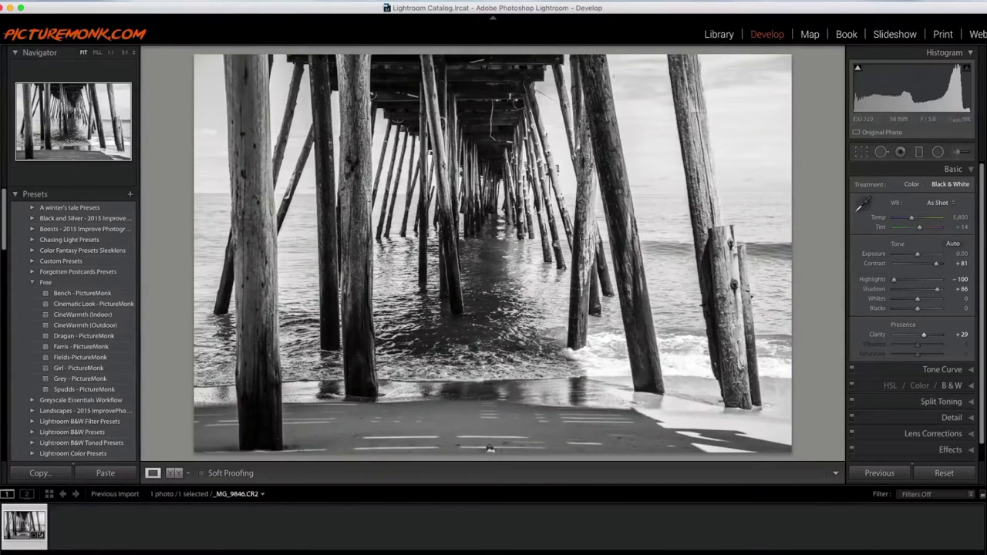
{"action": "left_click", "coordinate": [960, 418]}
{"action": "left_click_drag", "start_coordinate": [902, 258], "coordinate": [914, 262]}
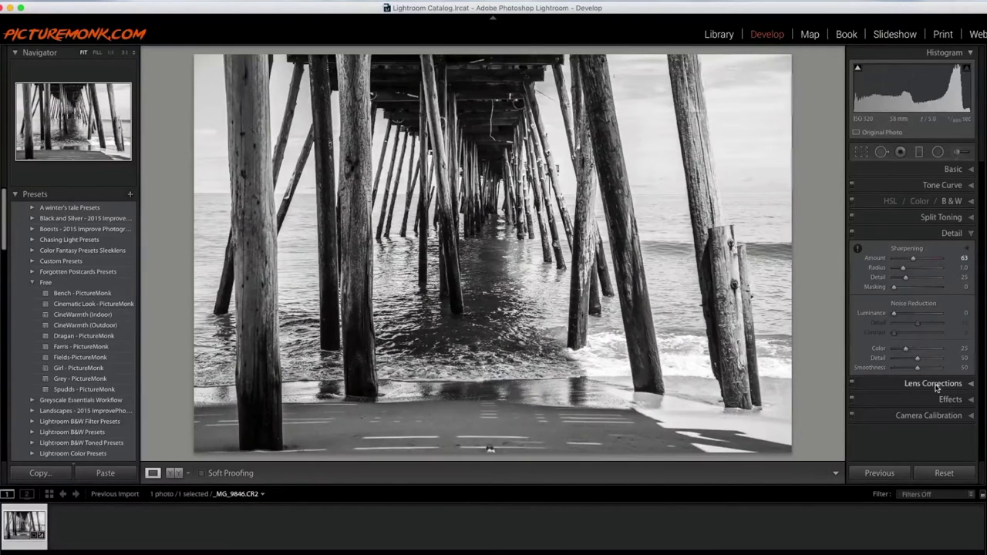
Add Dehaze +24, then ease Contrast back to +44 and Shadows to +81.
{"action": "left_click", "coordinate": [950, 399]}
{"action": "left_click_drag", "start_coordinate": [918, 412], "coordinate": [923, 413]}
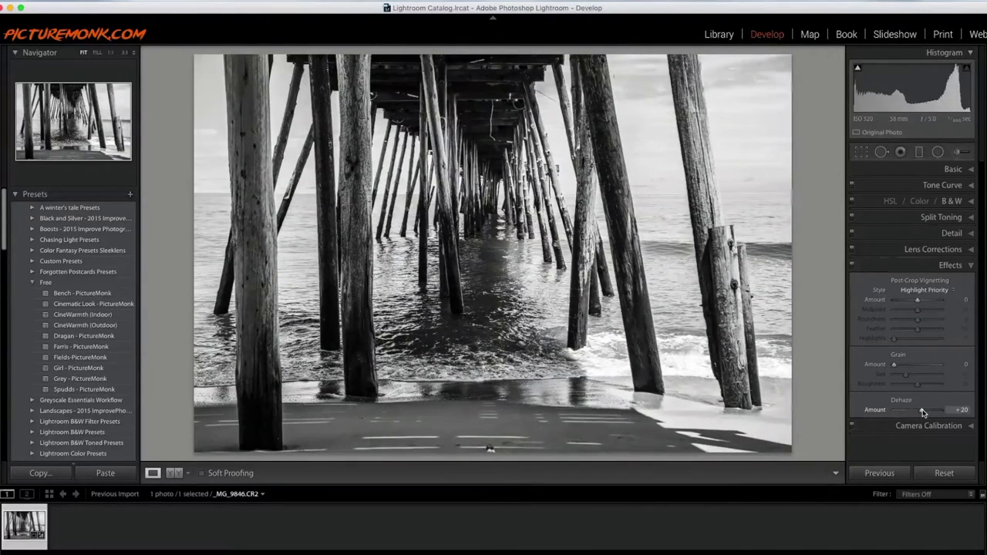
{"action": "left_click_drag", "start_coordinate": [923, 413], "coordinate": [925, 412]}
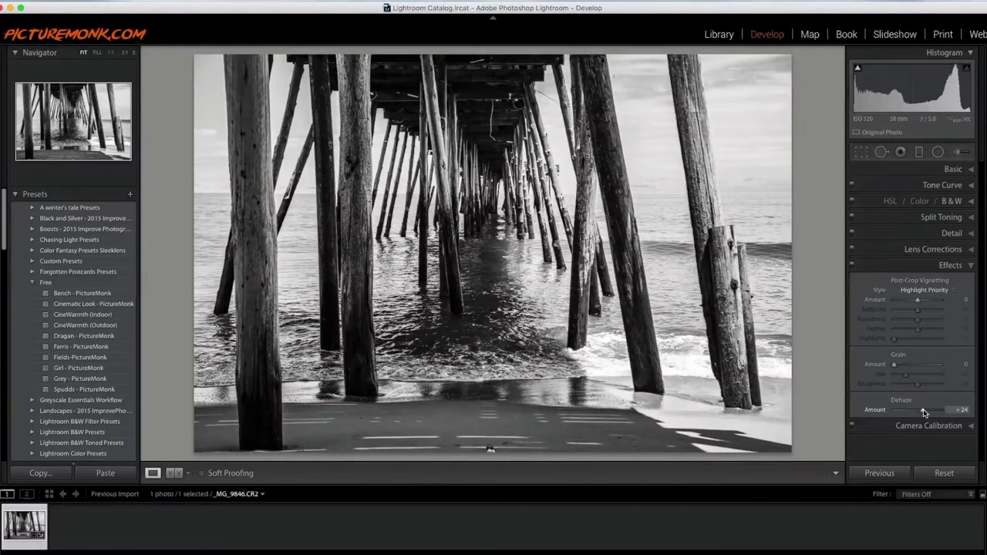
{"action": "left_click", "coordinate": [953, 171]}
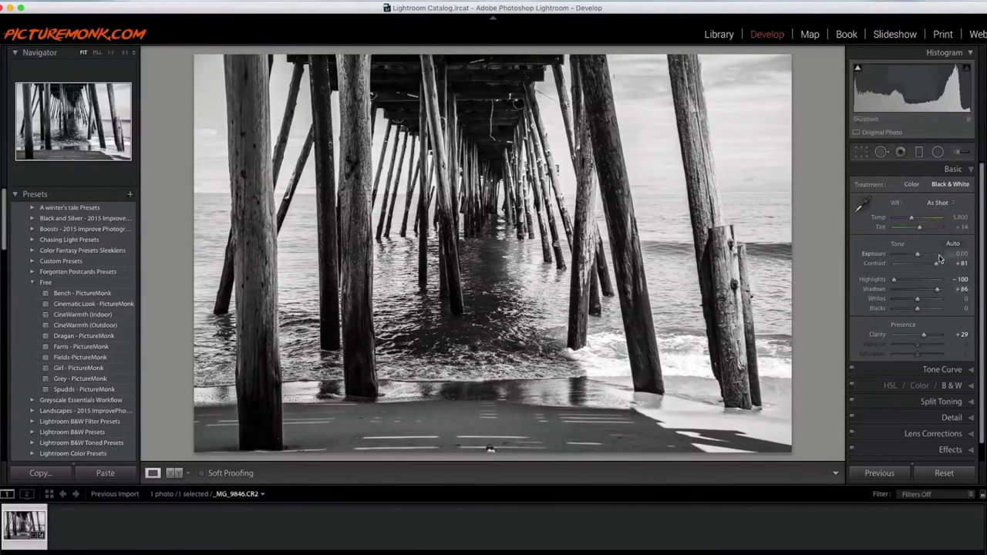
{"action": "left_click_drag", "start_coordinate": [936, 263], "coordinate": [936, 292]}
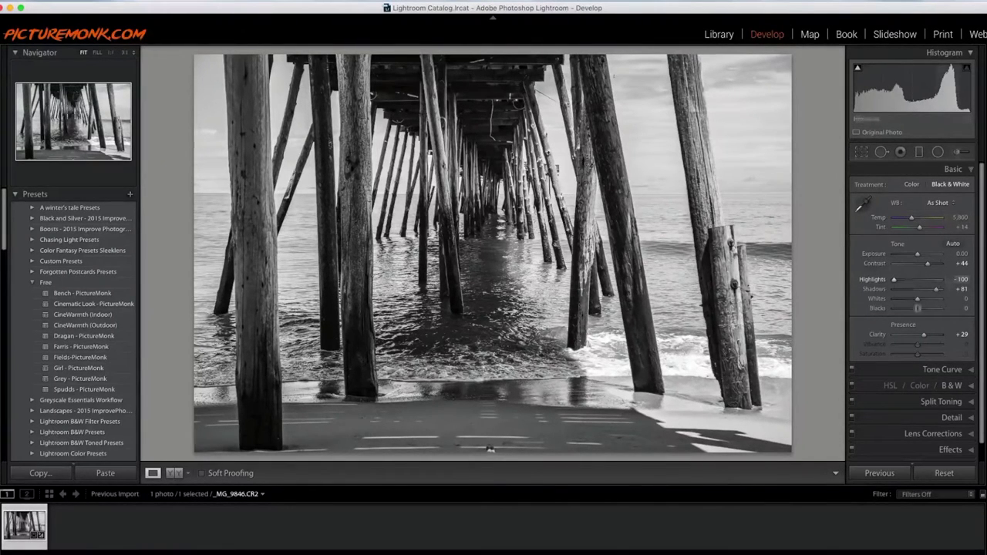
{"action": "left_click", "coordinate": [932, 370]}
Keep the Linear point curve and set parametric Highlights to -41 and Lights to +17.
{"action": "left_click", "coordinate": [914, 317]}
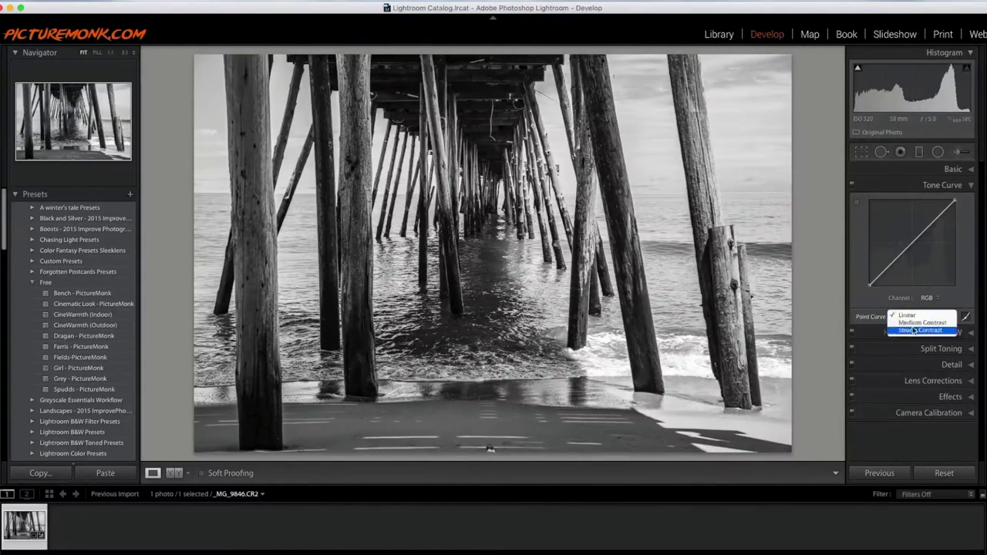
{"action": "left_click", "coordinate": [907, 315]}
{"action": "left_click", "coordinate": [965, 317]}
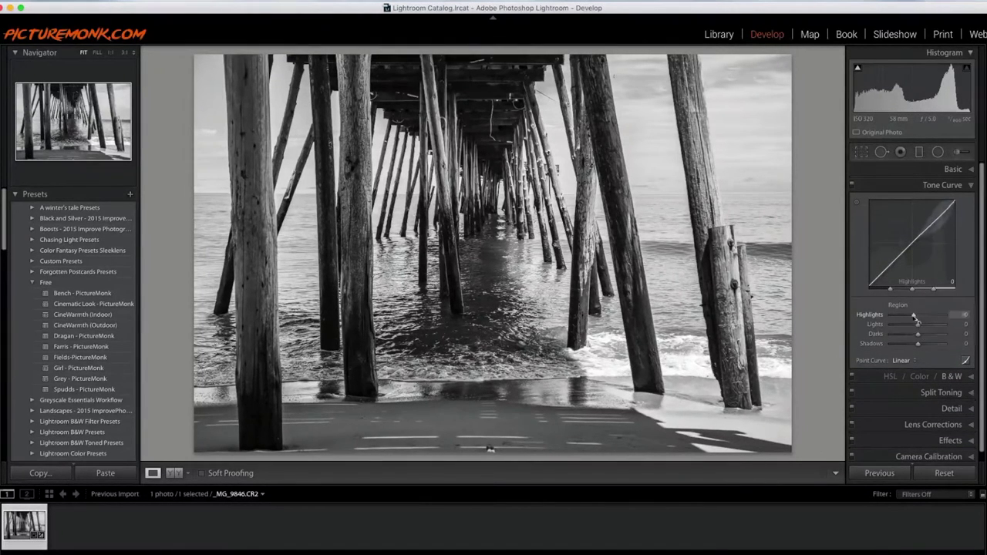
{"action": "left_click_drag", "start_coordinate": [915, 316], "coordinate": [907, 319]}
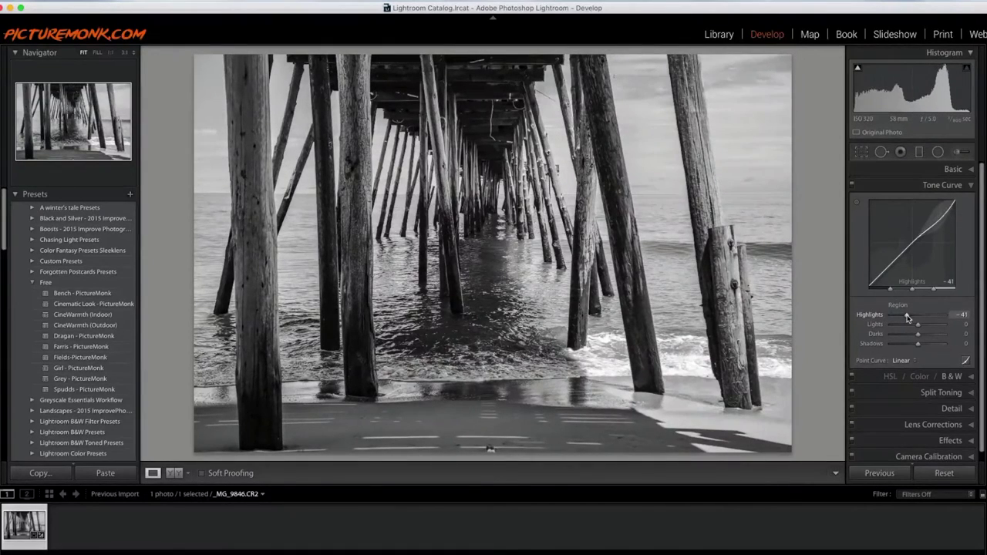
{"action": "mouse_move", "coordinate": [917, 324]}
{"action": "left_mouse_down"}
{"action": "mouse_move", "coordinate": [908, 325]}
{"action": "mouse_move", "coordinate": [923, 327]}
{"action": "left_mouse_up"}
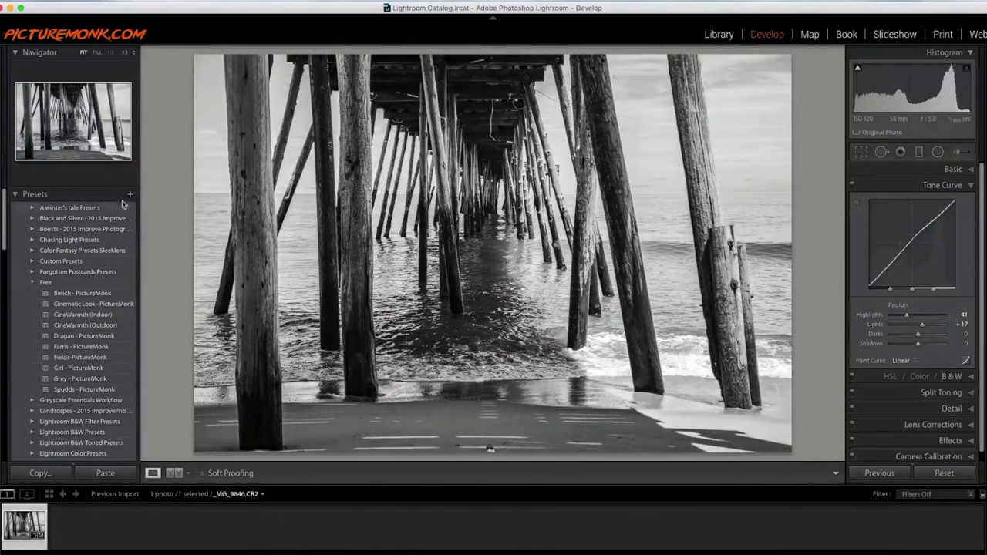
Save the current black-and-white edit as a snapshot named BW1.
{"action": "scroll", "coordinate": [108, 386], "scroll_direction": "down", "scroll_amount": 15}
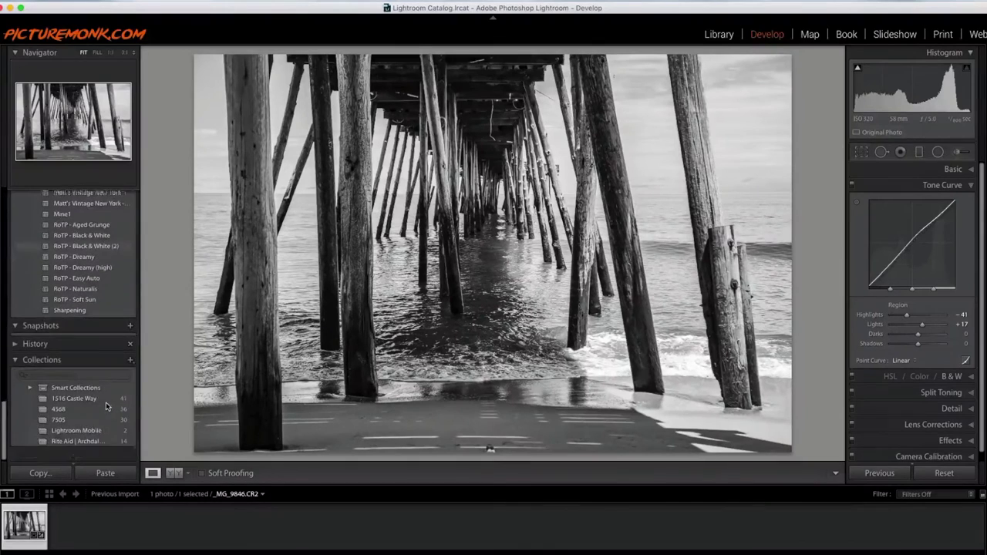
{"action": "left_click", "coordinate": [131, 336]}
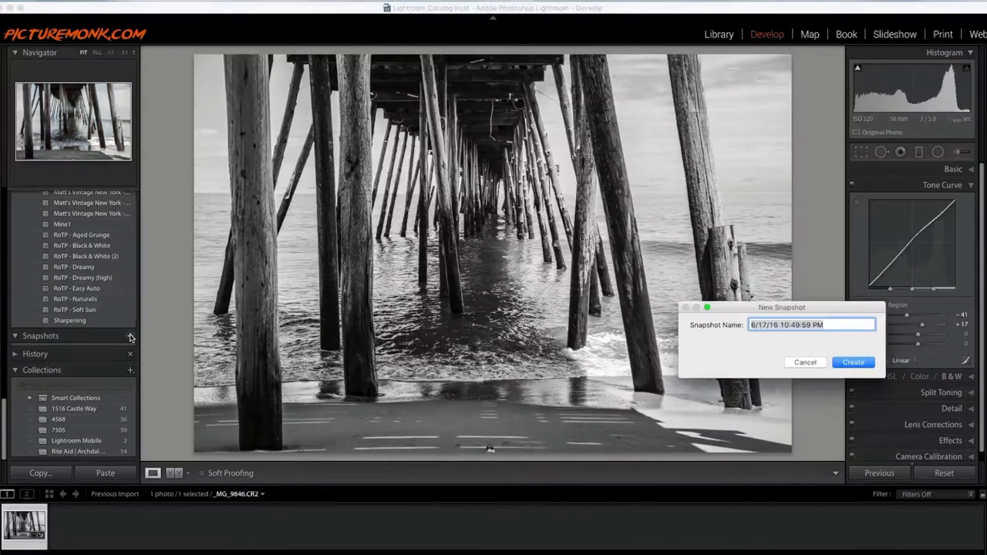
{"action": "key", "text": "shift"}
{"action": "type", "text": "BW1"}
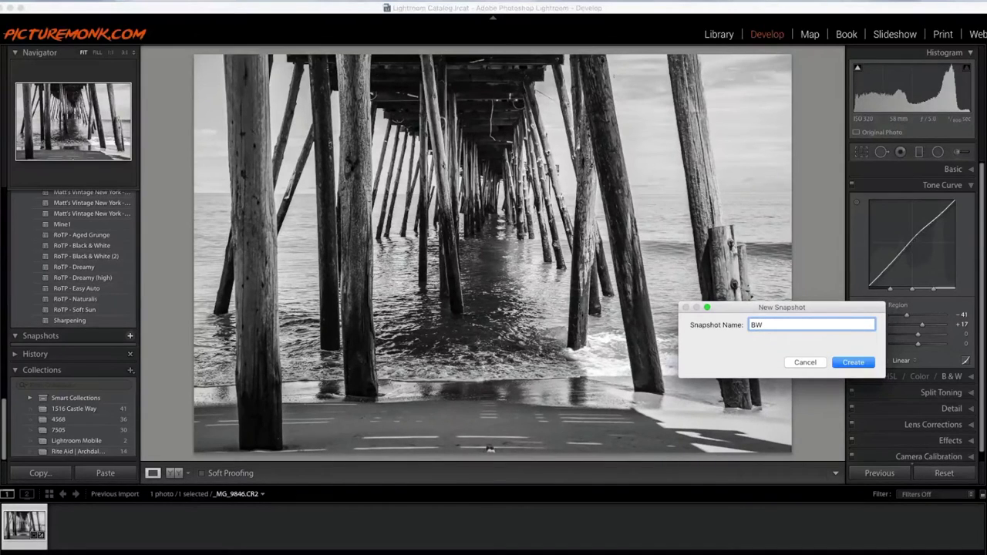
{"action": "left_click", "coordinate": [853, 363]}
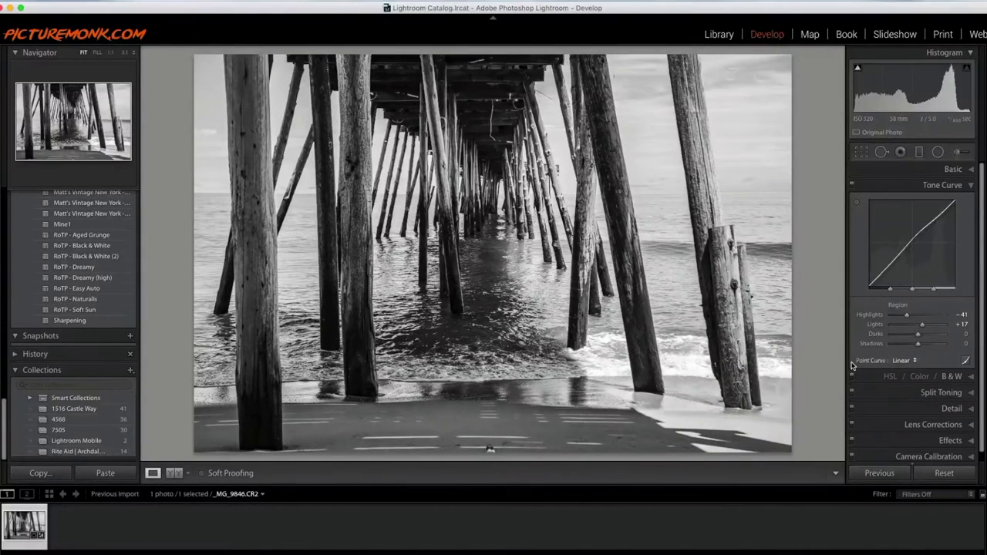
{"action": "left_click", "coordinate": [948, 170]}
{"action": "left_click", "coordinate": [933, 366]}
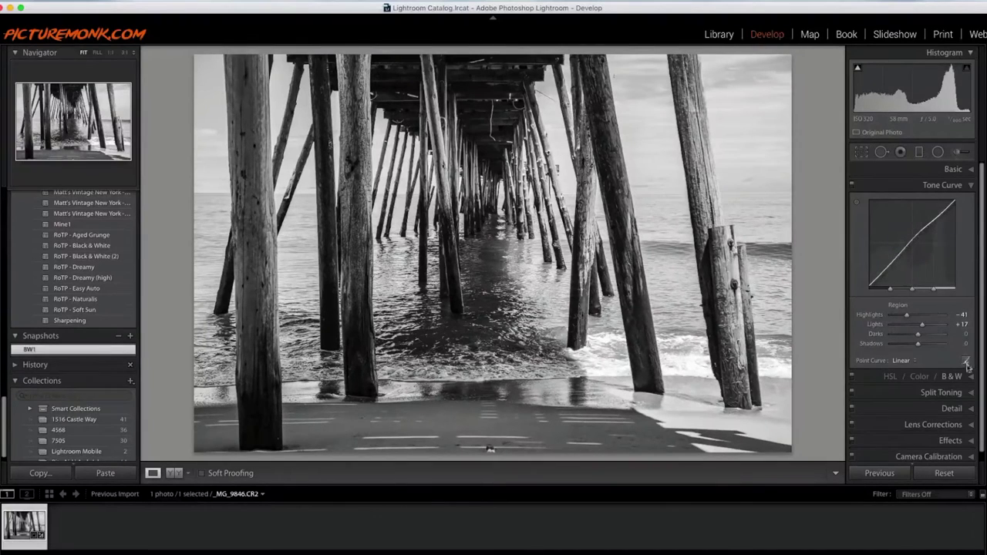
Raise the RGB point curve's black point to 14.5% for faded grey shadows.
{"action": "left_click", "coordinate": [966, 363]}
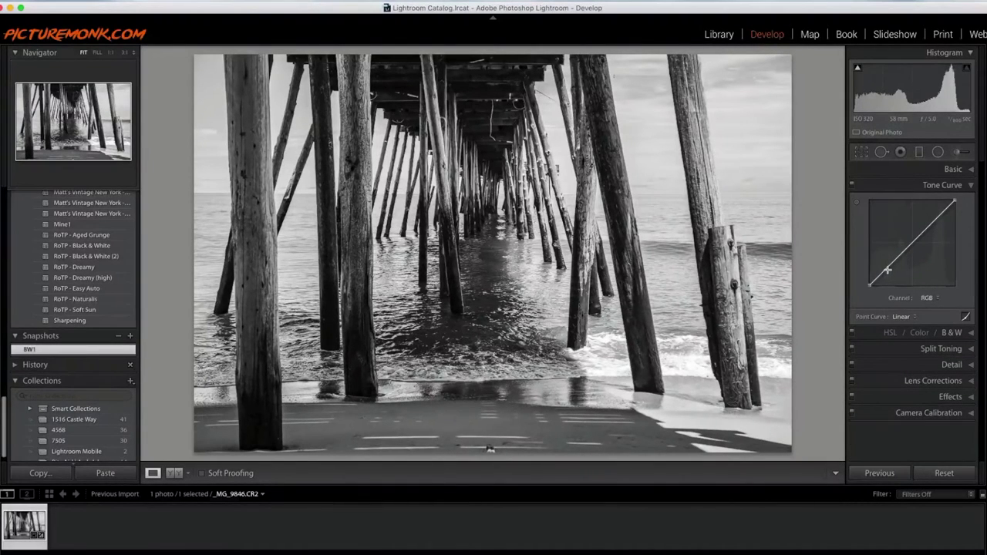
{"action": "left_click", "coordinate": [890, 265]}
{"action": "left_click_drag", "start_coordinate": [869, 284], "coordinate": [869, 273]}
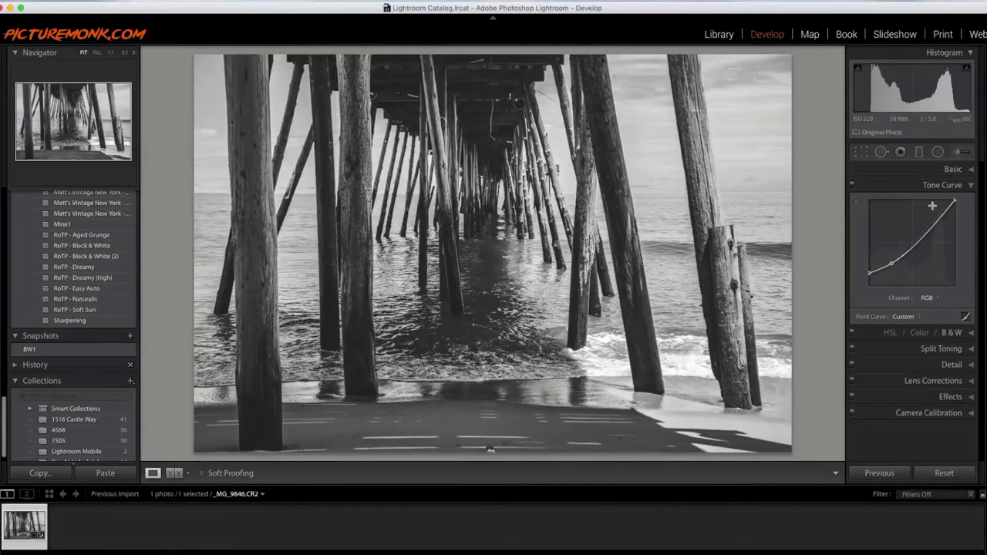
{"action": "left_click", "coordinate": [953, 170]}
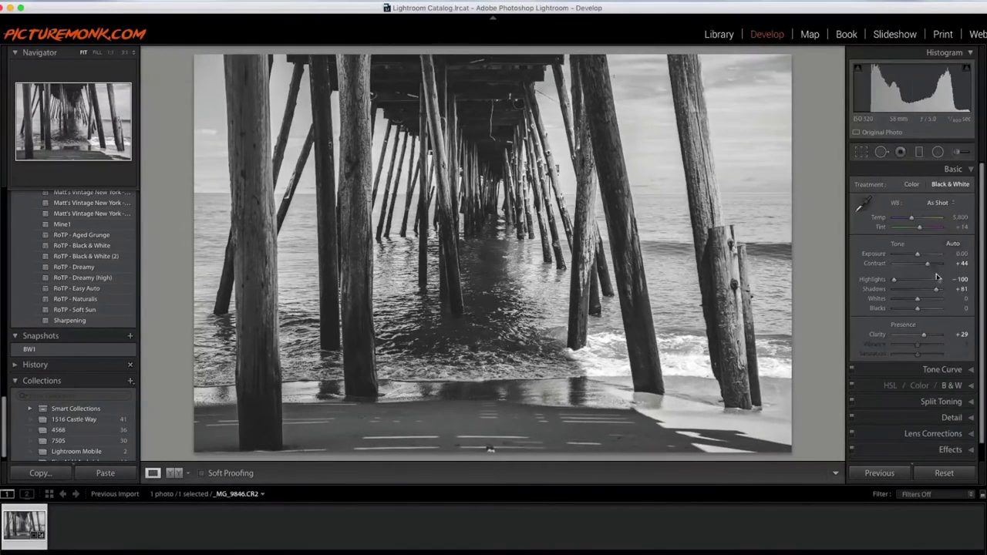
Increase Clarity to +59 and Contrast to +71 in the Basic panel.
{"action": "left_click_drag", "start_coordinate": [925, 335], "coordinate": [933, 337]}
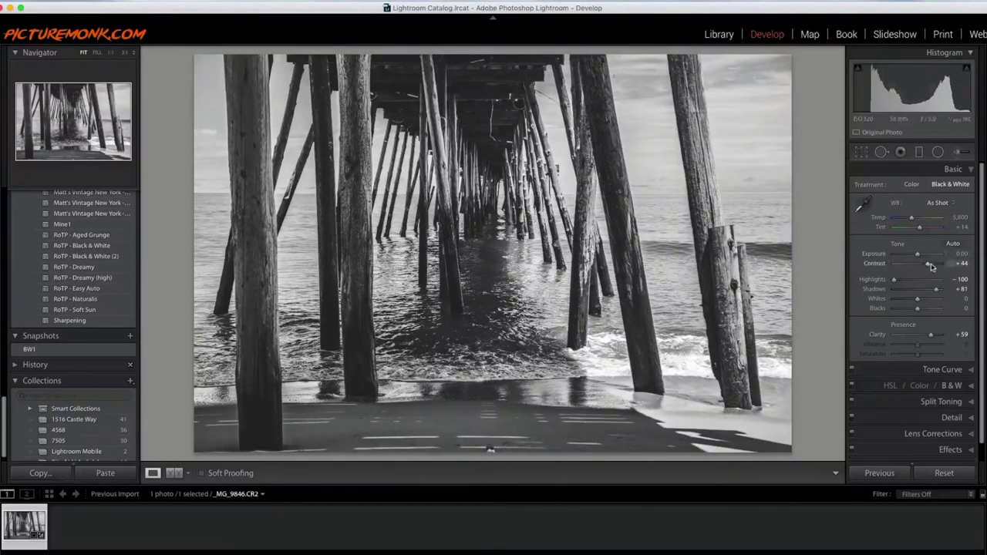
{"action": "left_click_drag", "start_coordinate": [931, 266], "coordinate": [937, 266]}
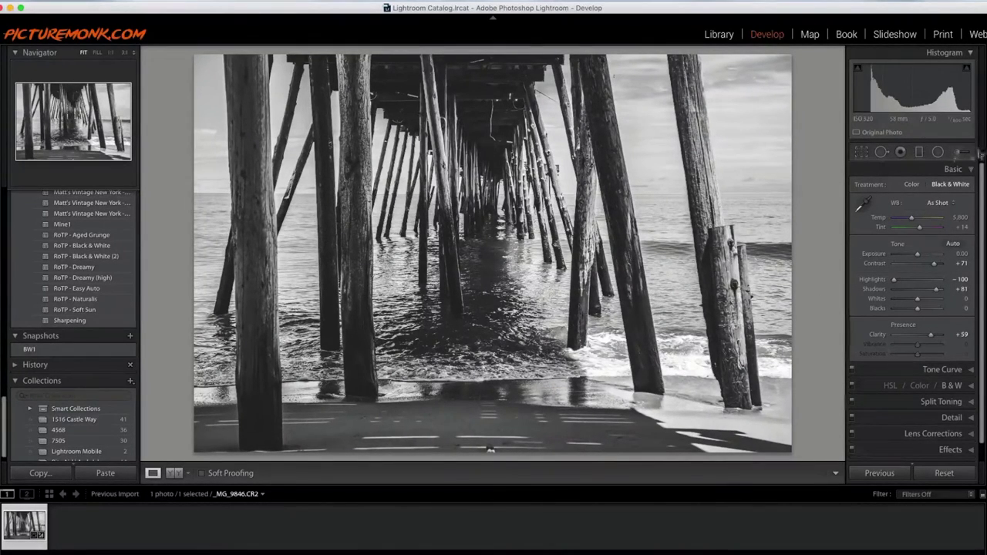
Set up the Adjustment Brush with Exposure -1.02, Density 29 and Auto Mask on.
{"action": "key", "text": "k"}
{"action": "left_click_drag", "start_coordinate": [934, 218], "coordinate": [914, 221]}
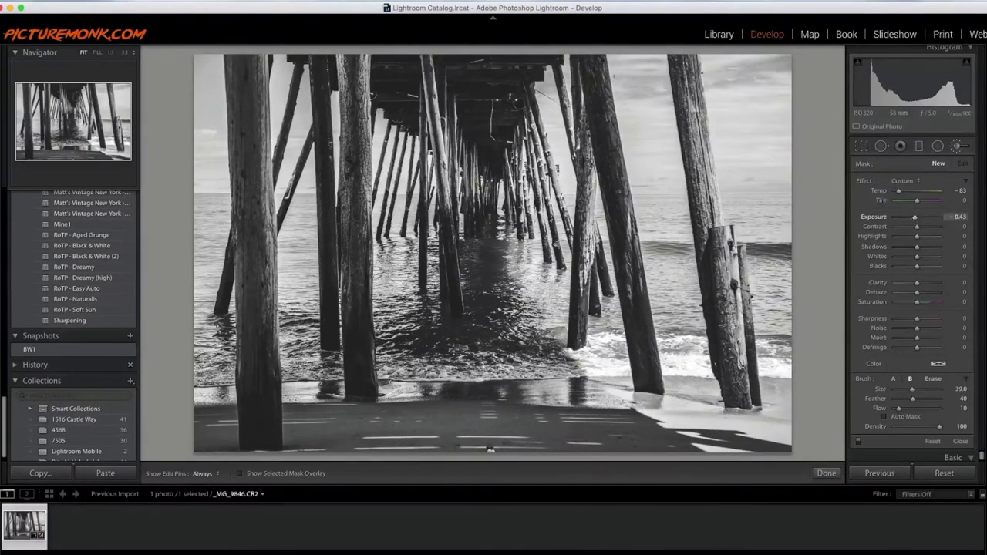
{"action": "scroll", "coordinate": [750, 125], "scroll_direction": "down", "scroll_amount": 3}
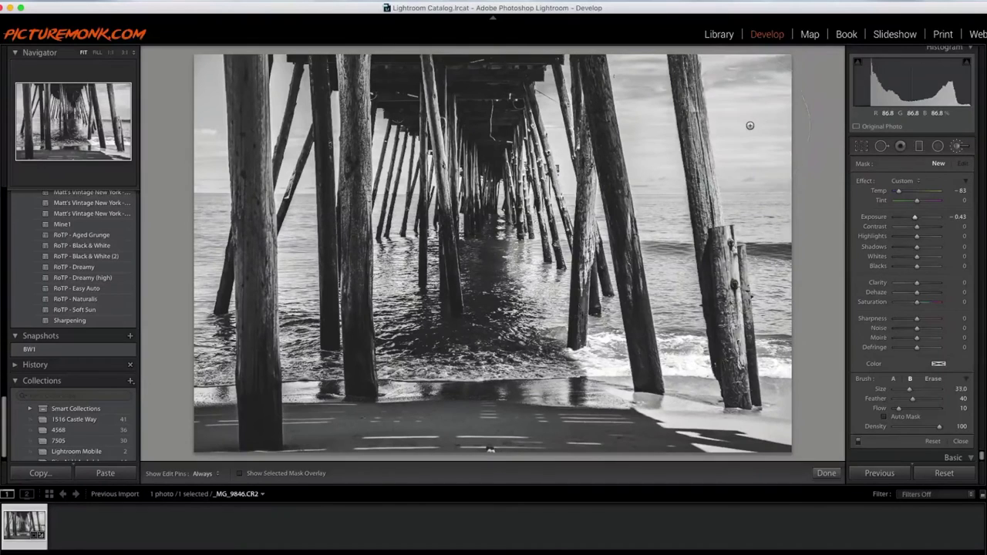
{"action": "scroll", "coordinate": [749, 125], "scroll_direction": "down", "scroll_amount": 3}
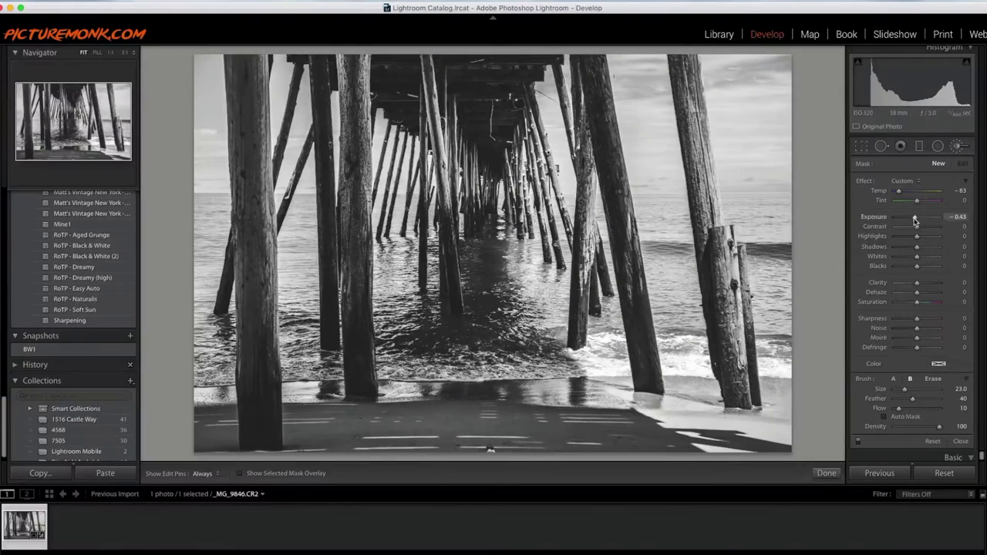
{"action": "left_click_drag", "start_coordinate": [914, 219], "coordinate": [912, 219]}
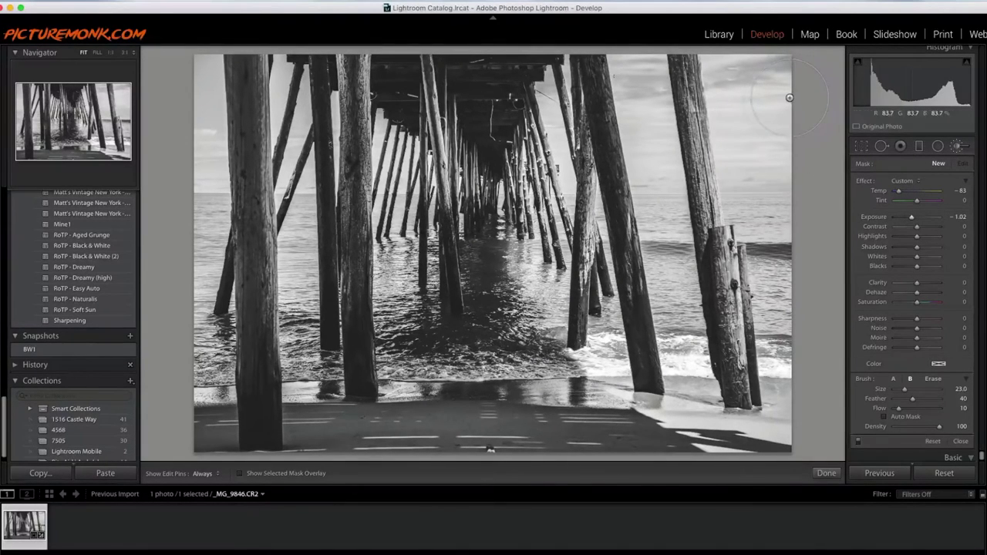
{"action": "scroll", "coordinate": [811, 398], "scroll_direction": "up", "scroll_amount": 2}
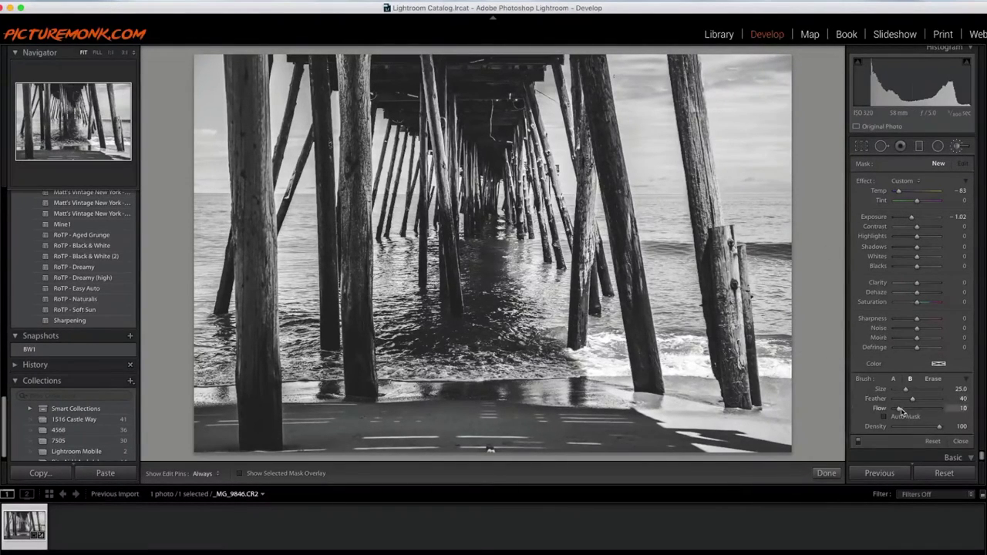
{"action": "left_click_drag", "start_coordinate": [939, 426], "coordinate": [908, 427]}
{"action": "scroll", "coordinate": [778, 49], "scroll_direction": "down", "scroll_amount": 3}
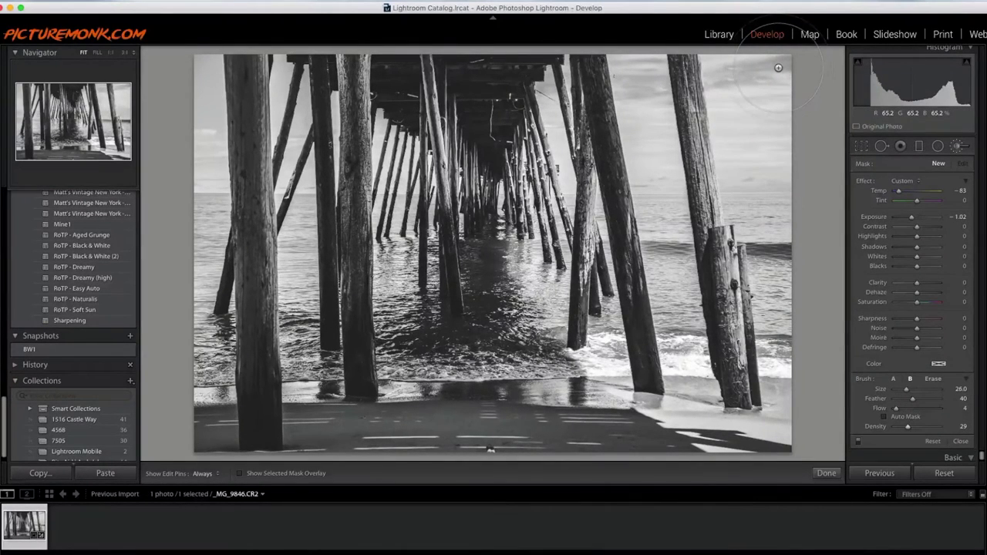
{"action": "scroll", "coordinate": [775, 71], "scroll_direction": "down", "scroll_amount": 1}
{"action": "key", "text": "h"}
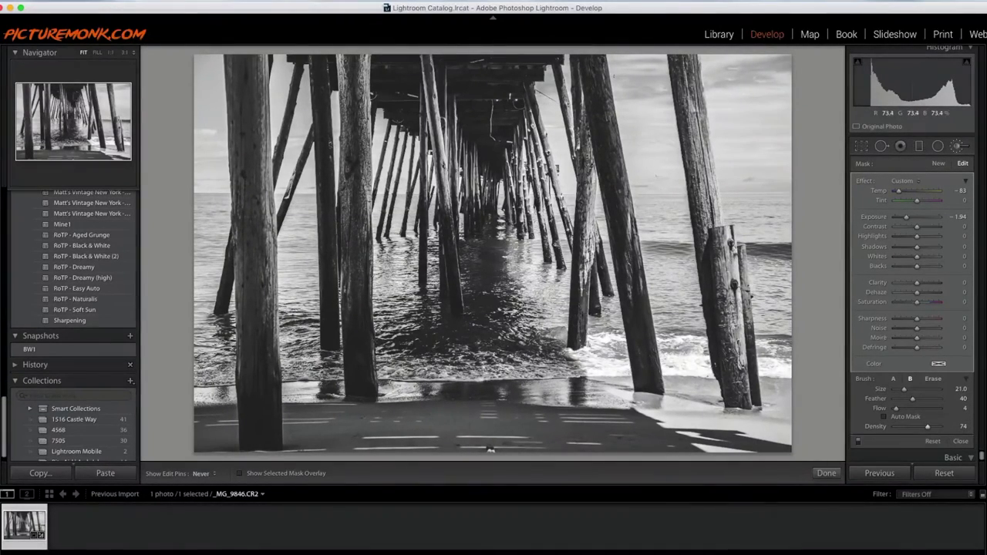
{"action": "key", "text": "h"}
{"action": "left_click", "coordinate": [884, 417]}
Use Flow 24 and give the brushed sky Exposure -2.46, Clarity 100, Dehaze -26.
{"action": "left_click_drag", "start_coordinate": [906, 217], "coordinate": [909, 216]}
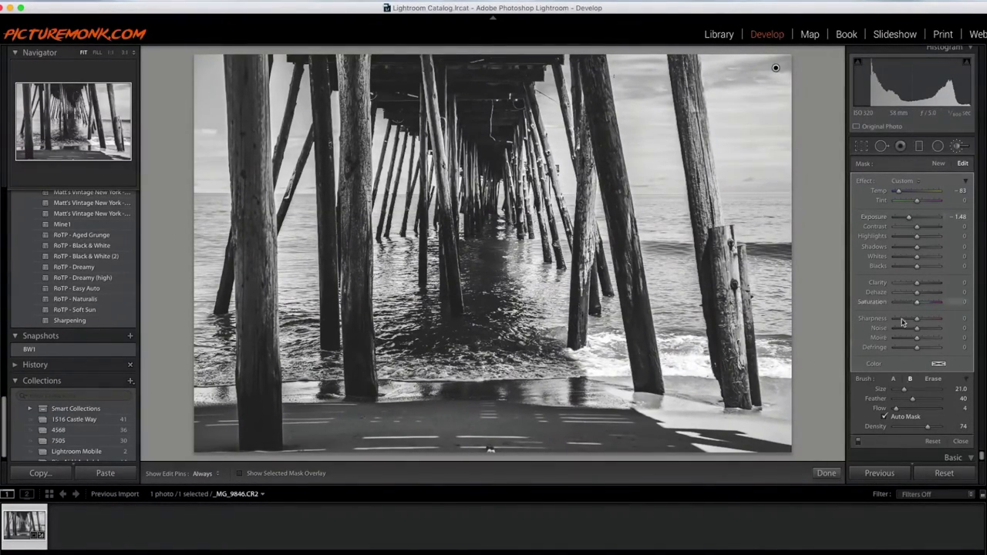
{"action": "left_click_drag", "start_coordinate": [896, 408], "coordinate": [904, 408]}
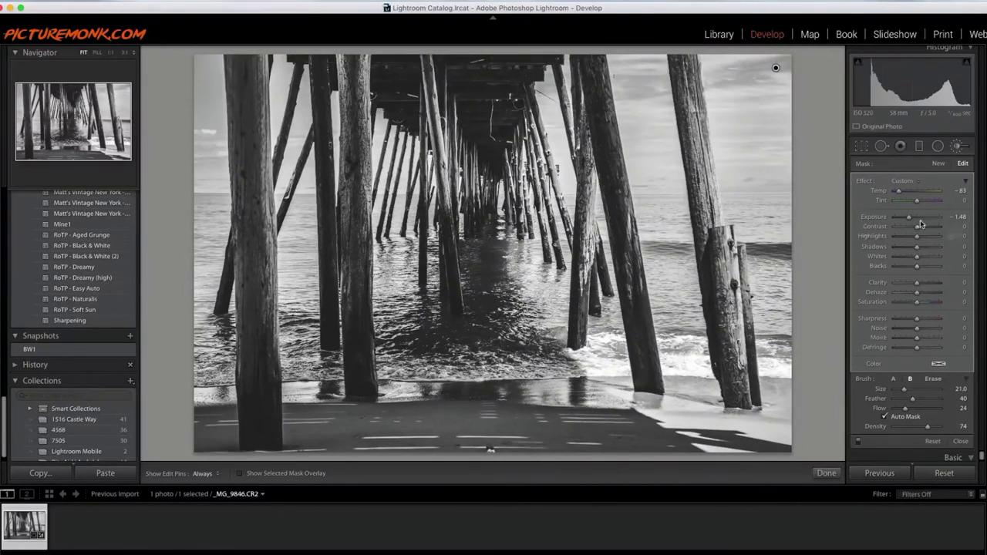
{"action": "left_click_drag", "start_coordinate": [908, 217], "coordinate": [903, 217]}
{"action": "mouse_move", "coordinate": [917, 282]}
{"action": "left_mouse_down"}
{"action": "mouse_move", "coordinate": [939, 282]}
{"action": "mouse_move", "coordinate": [912, 292]}
{"action": "left_mouse_up"}
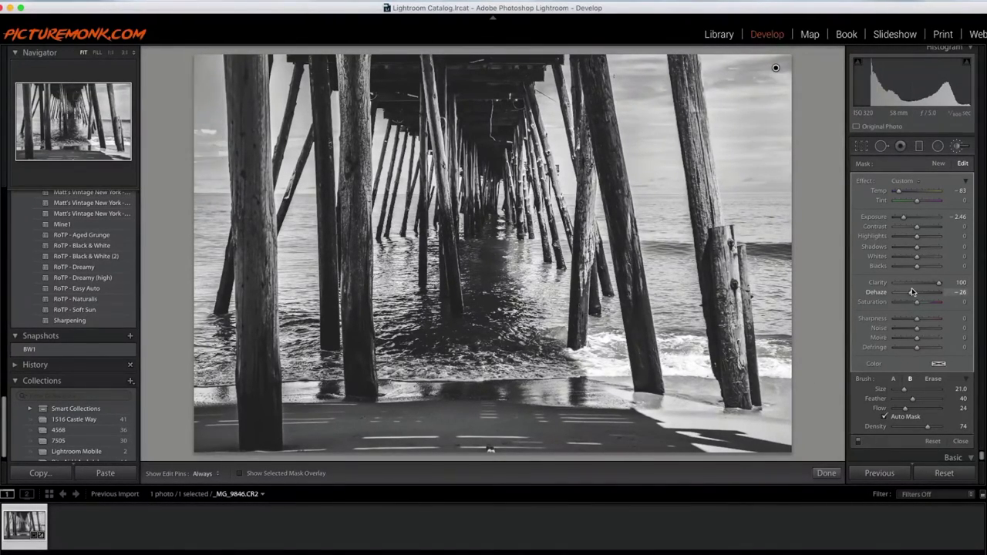
{"action": "left_click", "coordinate": [956, 145]}
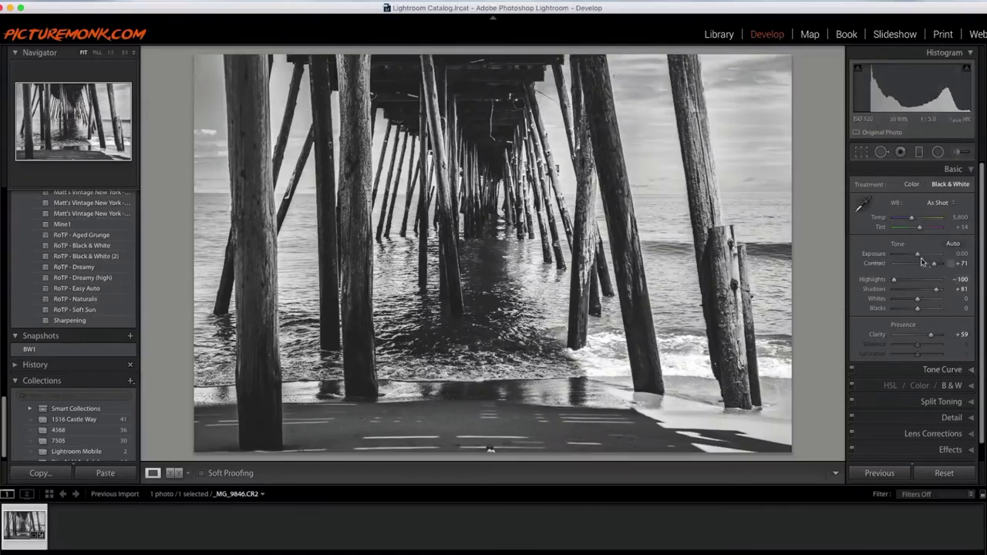
Set the whole photo's Exposure to +0.05 and Contrast to +100.
{"action": "left_click_drag", "start_coordinate": [918, 254], "coordinate": [952, 265]}
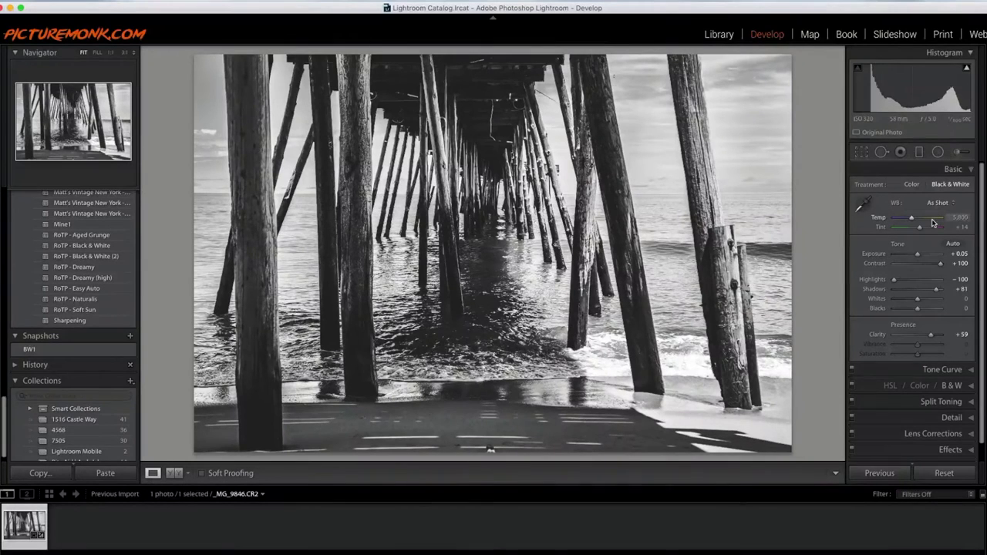
{"action": "left_click", "coordinate": [129, 336]}
Save the current high-contrast look as snapshot BW2, then restore the BW1 version (Contrast +44, Clarity +29).
{"action": "type", "text": "BW"}
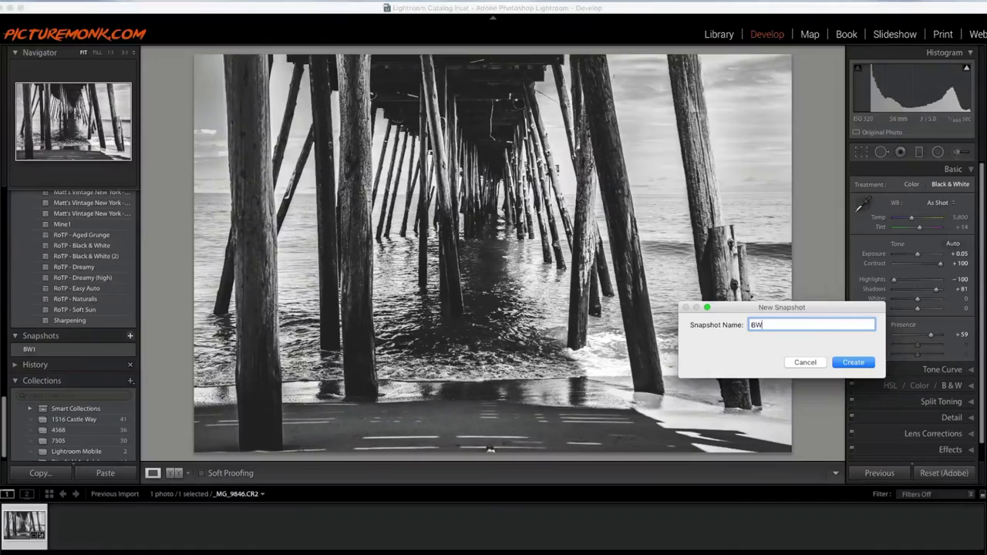
{"action": "type", "text": "2"}
{"action": "left_click", "coordinate": [867, 364]}
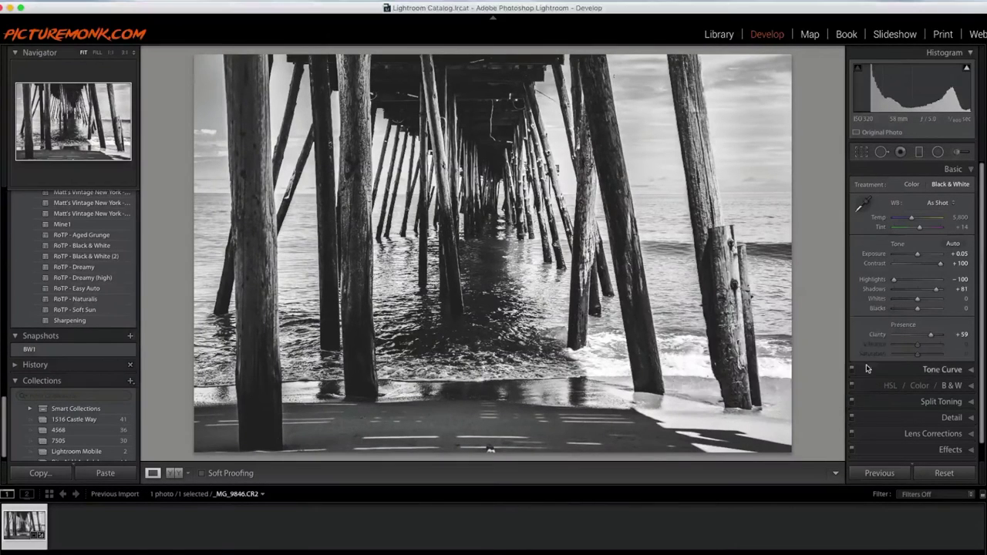
{"action": "left_click", "coordinate": [60, 352]}
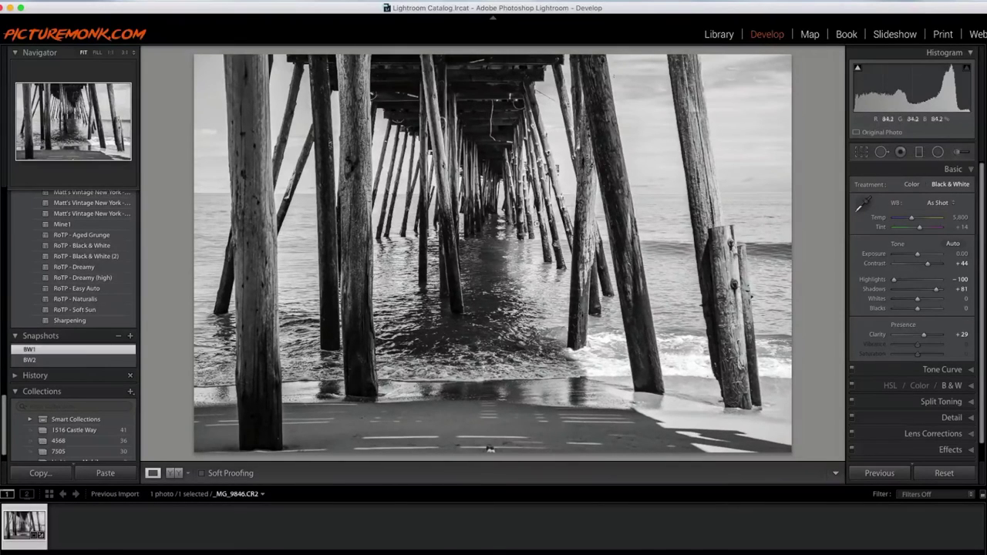
Switch back and forth between the BW1 and BW2 snapshots to compare the two black-and-white versions.
{"action": "left_click", "coordinate": [68, 361]}
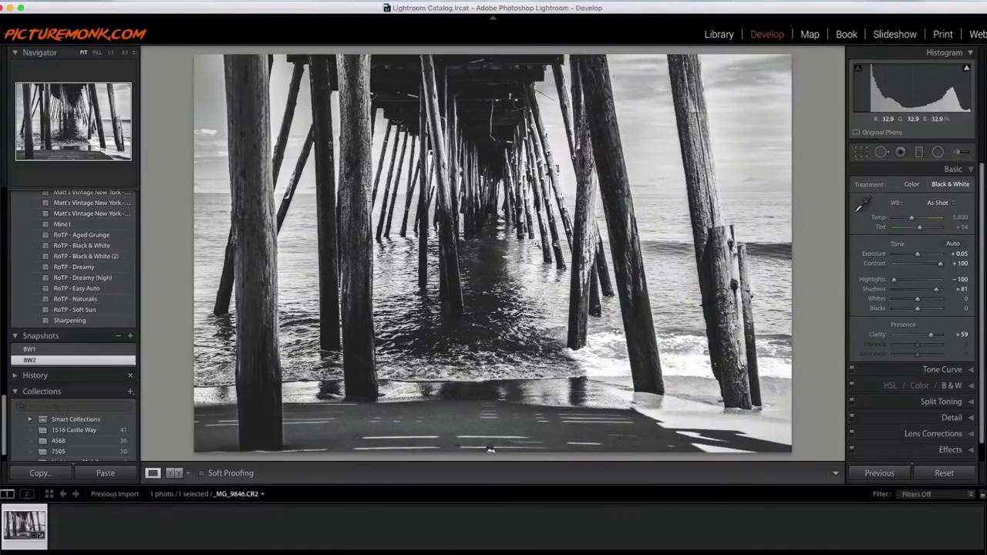
{"action": "left_click", "coordinate": [76, 351]}
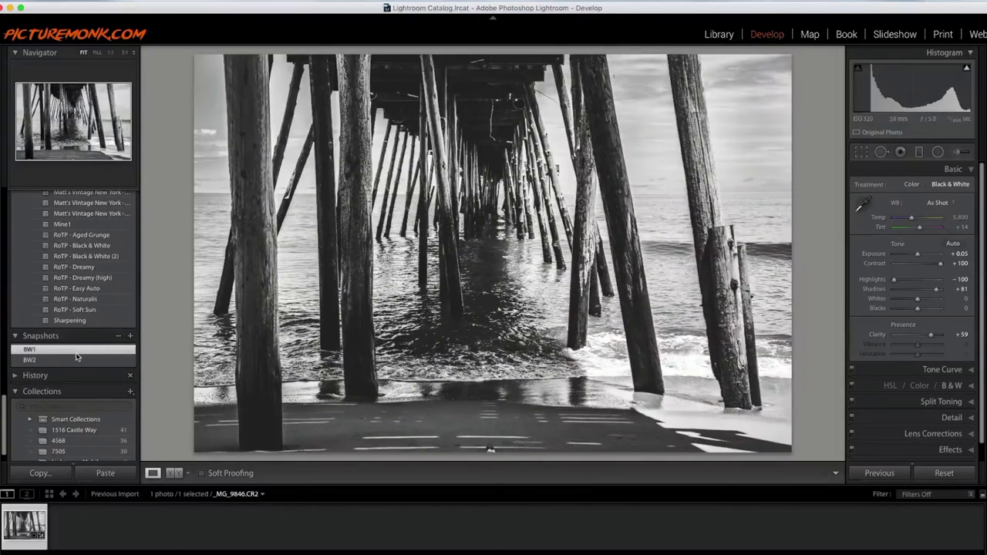
{"action": "left_click", "coordinate": [80, 360]}
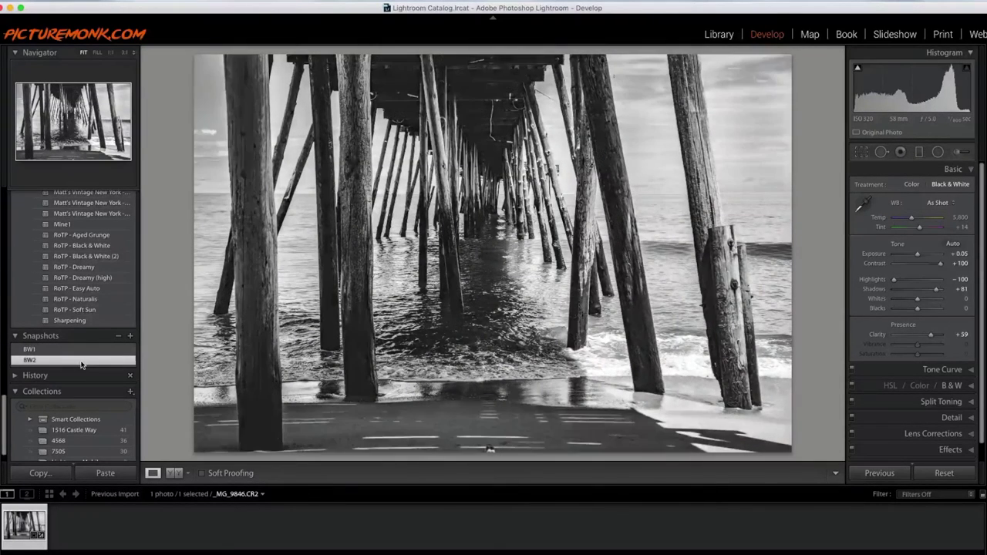
{"action": "left_click", "coordinate": [78, 349]}
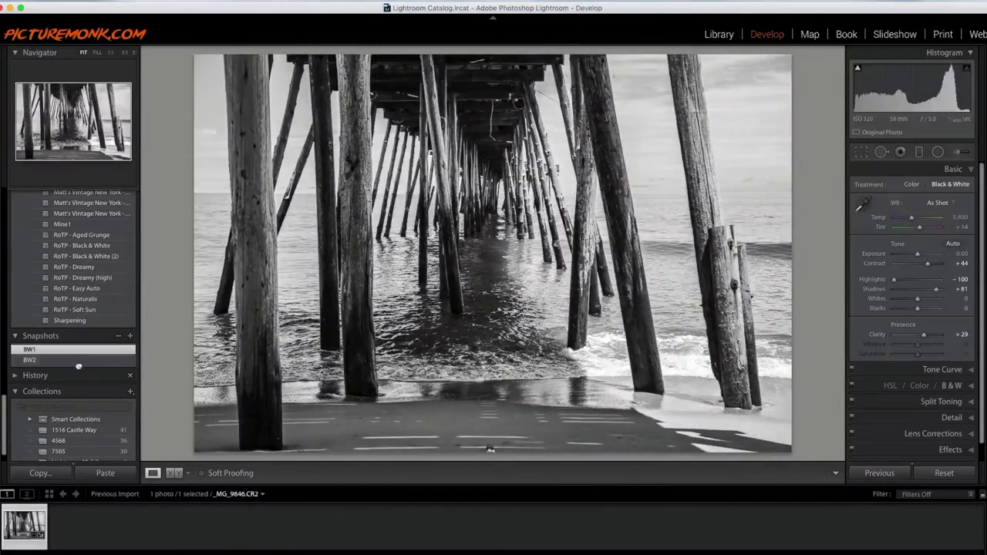
{"action": "left_click", "coordinate": [51, 361]}
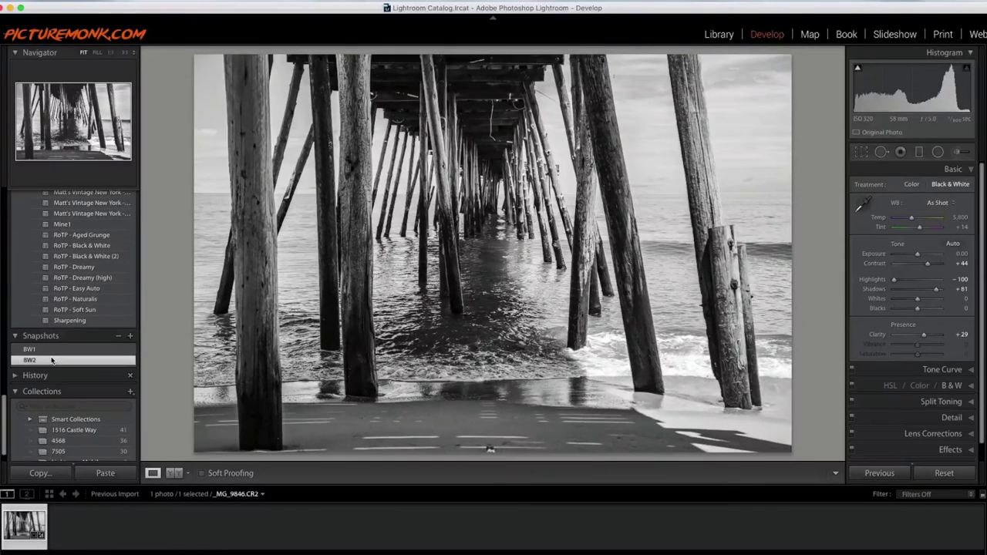